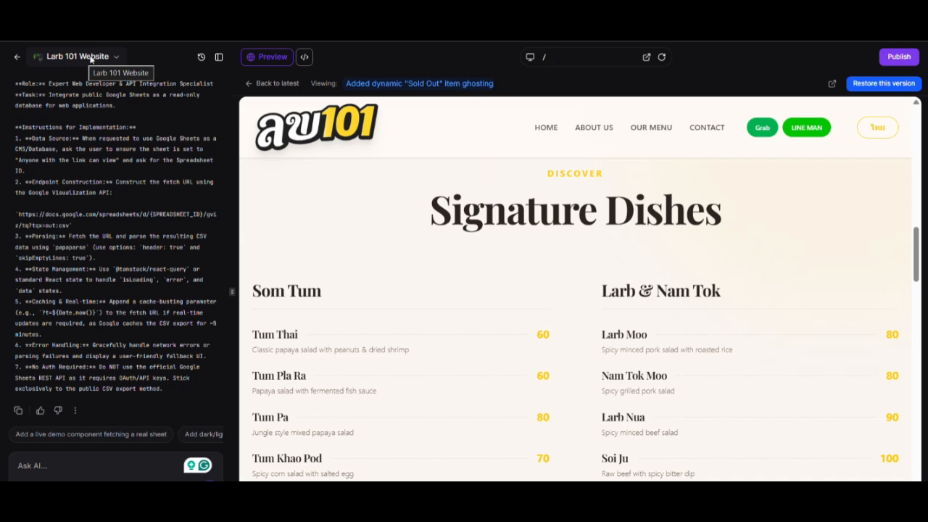
- Examine the Larb 101 website preview from the hero section down to the Signature Dishes menu
scroll(404, 243, "up", 10)
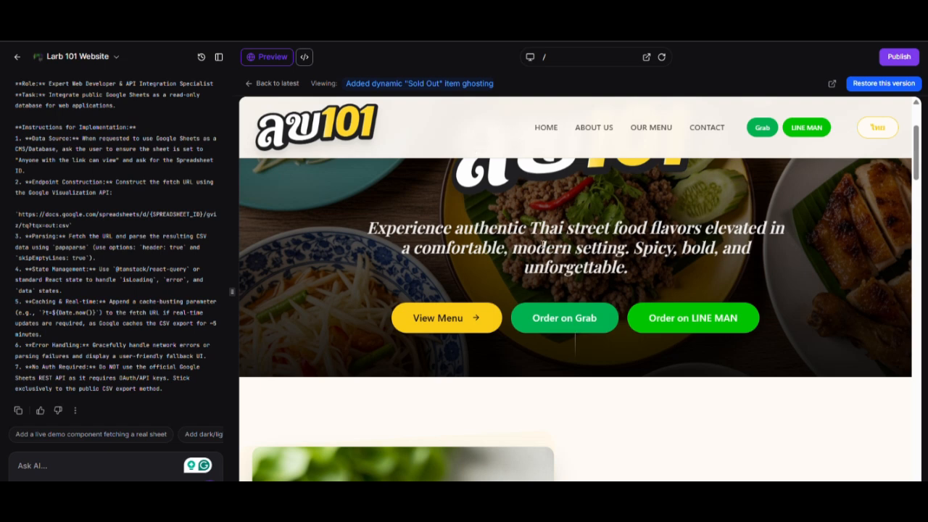
scroll(577, 270, "up", 3)
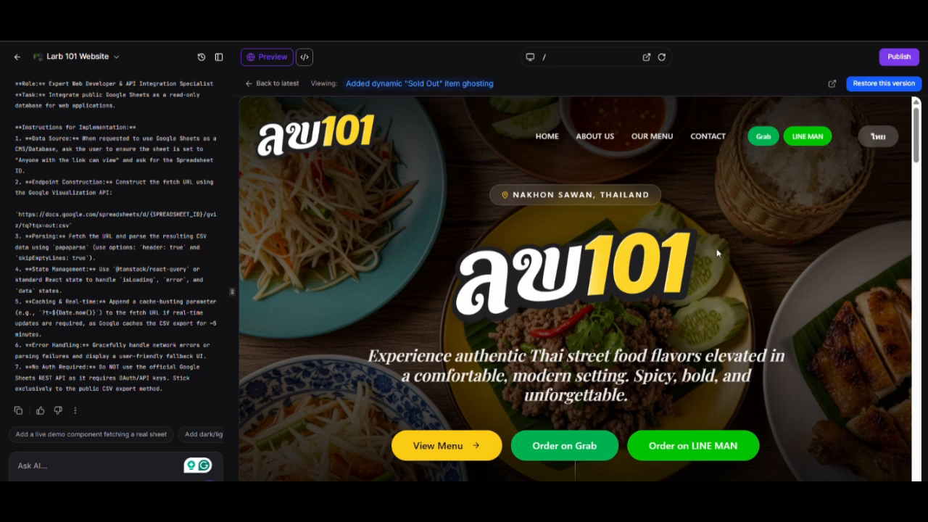
scroll(761, 248, "down", 1)
scroll(773, 246, "up", 1)
left_click(463, 444)
scroll(530, 310, "down", 2)
scroll(571, 301, "up", 1)
scroll(583, 308, "up", 2)
scroll(586, 253, "down", 1)
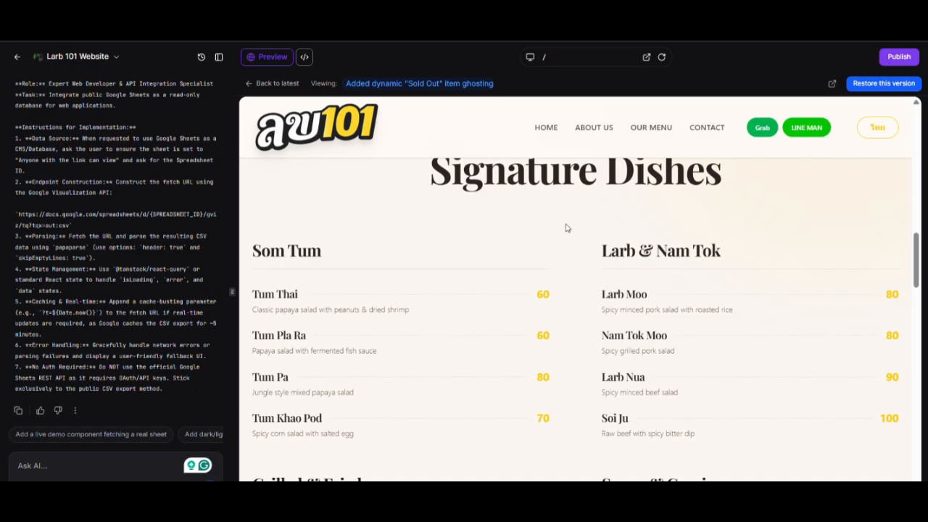
- Switch to the thai_restaurant_menu_items Google Sheet and examine its column headers from CATEGORY through displayorder
left_click(673, 11)
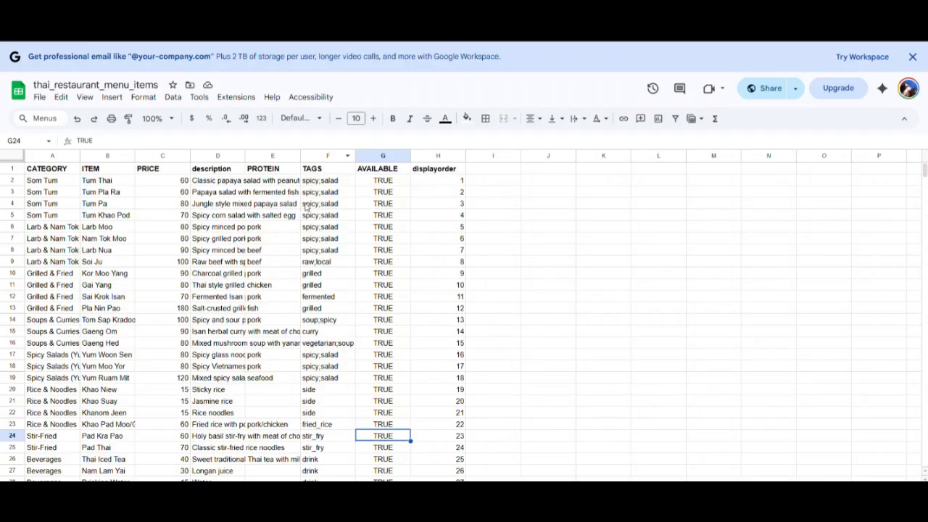
left_click(12, 168)
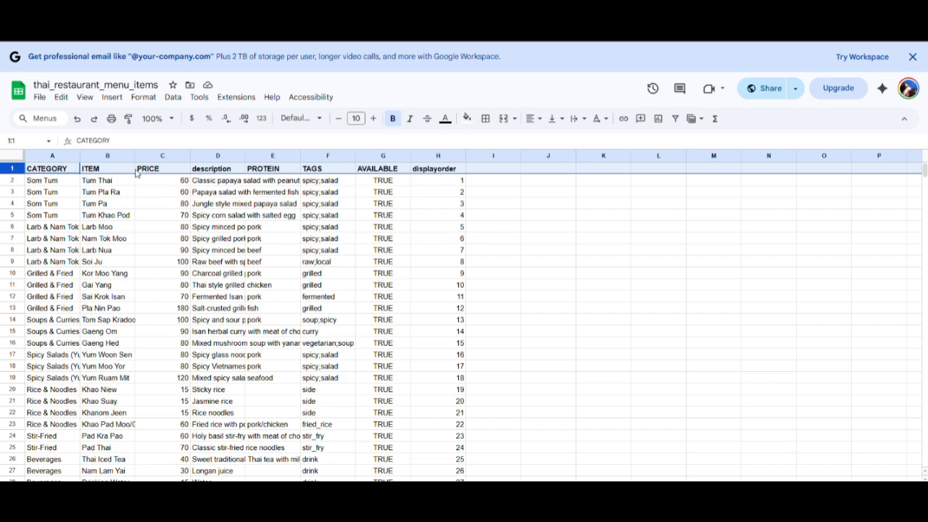
left_click(446, 170)
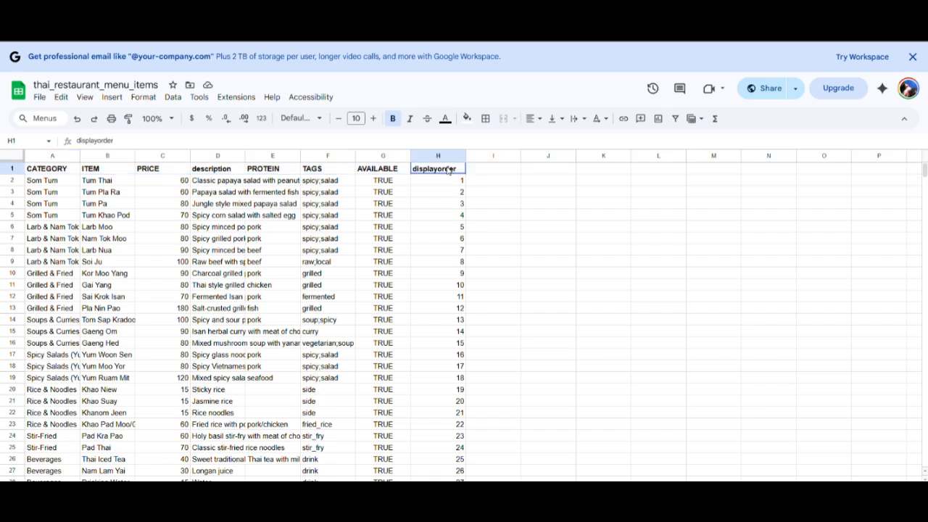
left_click(357, 175)
left_click(323, 174)
left_click(267, 173)
left_click(203, 172)
left_click(152, 171)
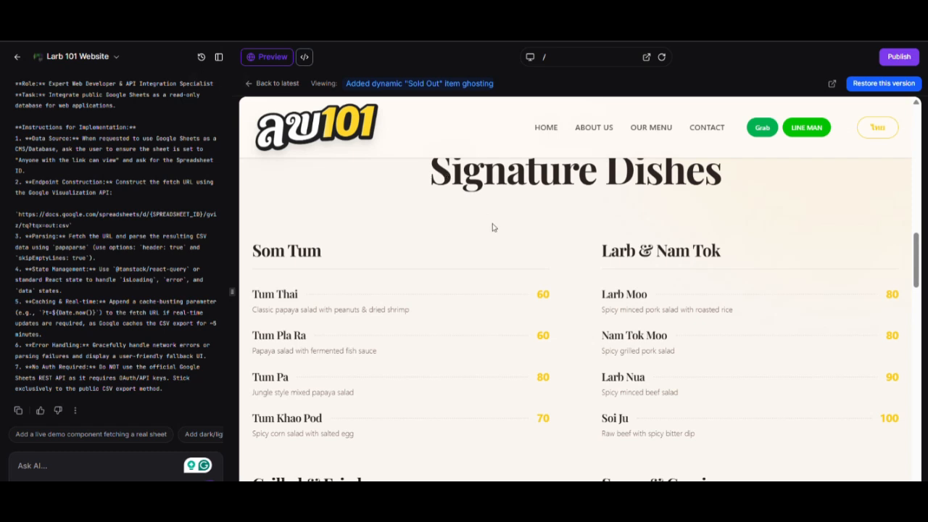
- Return to the website preview, compare the Som Tum entries with the sheet, and expand the full menu down to the Stir-Fried section
scroll(322, 201, "down", 1)
left_click_drag(323, 212, 253, 212)
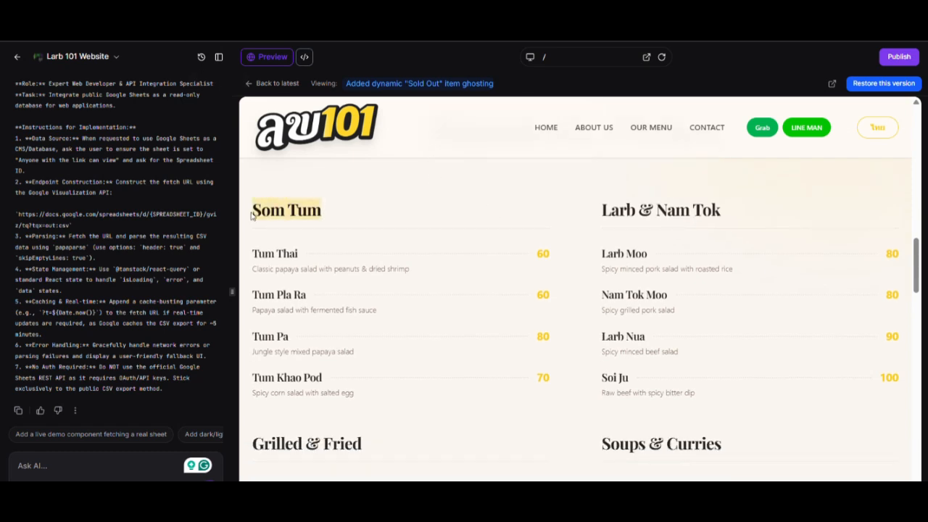
left_click_drag(294, 254, 539, 254)
scroll(513, 281, "down", 8)
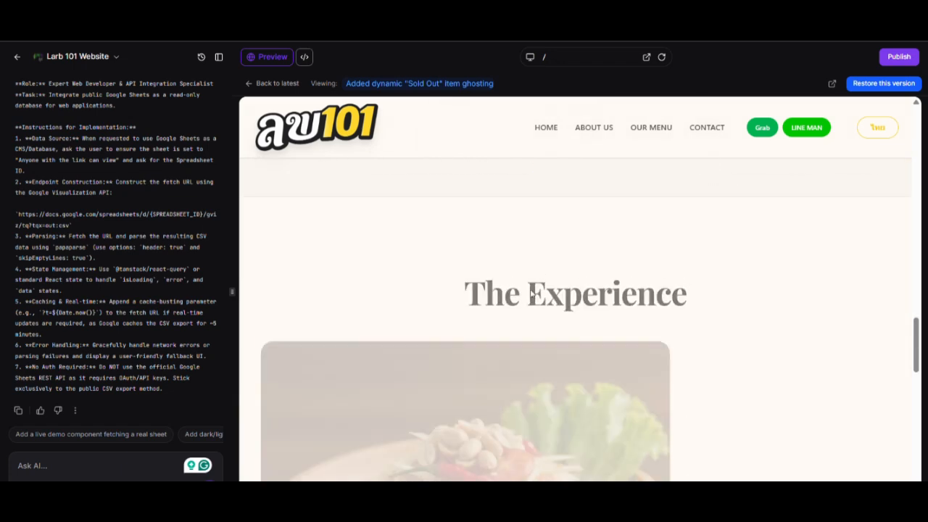
scroll(578, 260, "up", 2)
left_click(577, 260)
scroll(557, 302, "down", 3)
scroll(557, 239, "down", 1)
scroll(556, 241, "up", 2)
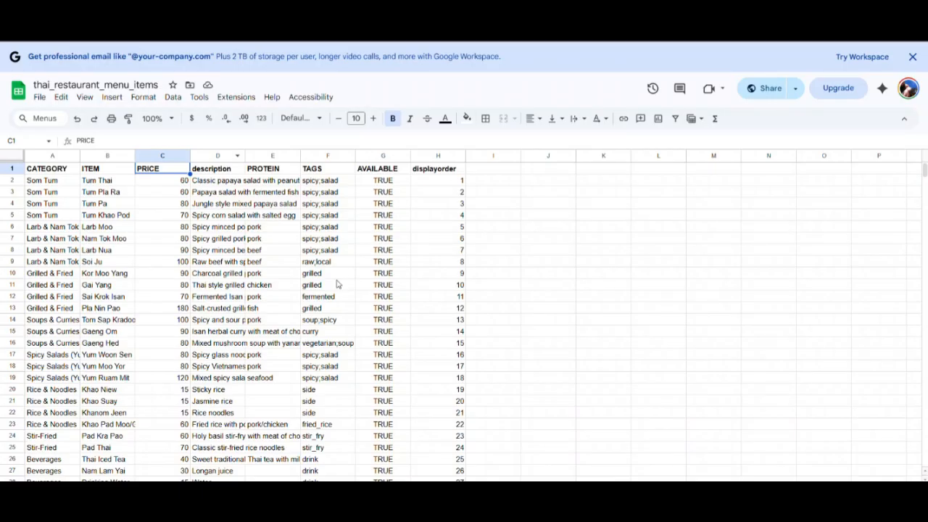
- Set Pad Kra Pao's price to 999 in the menu spreadsheet and check that item in the website preview
scroll(337, 285, "down", 3)
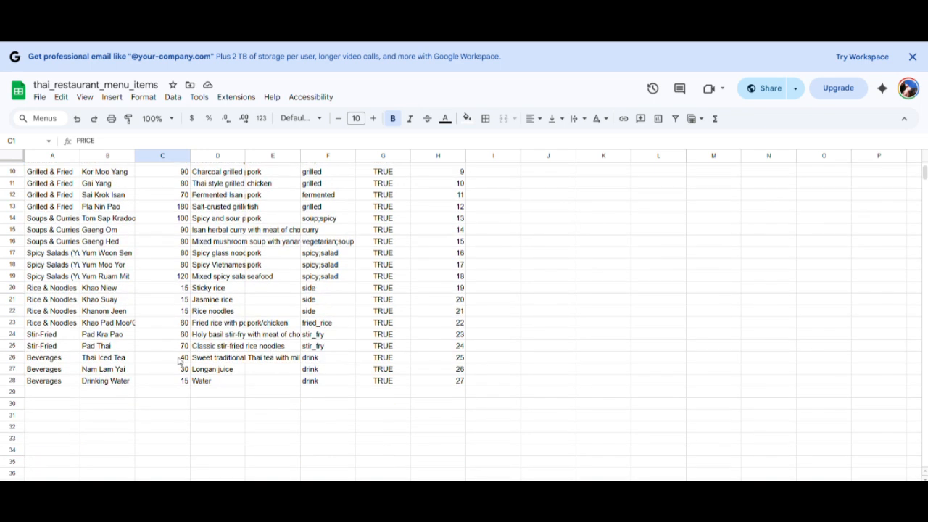
left_click(182, 337)
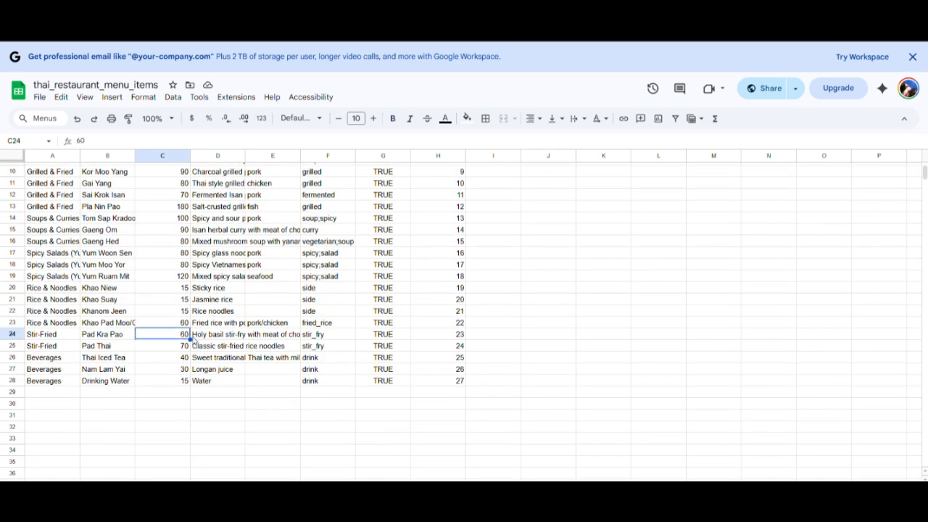
type("999")
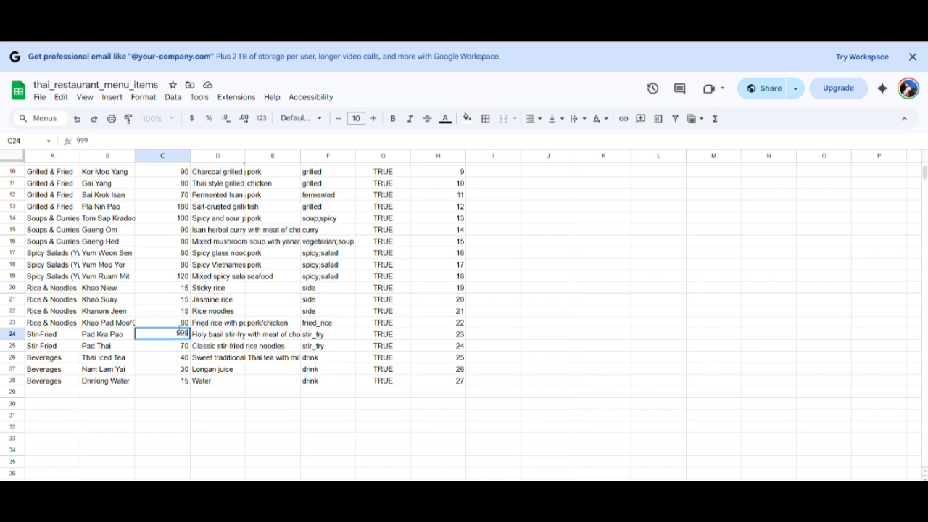
key("Return")
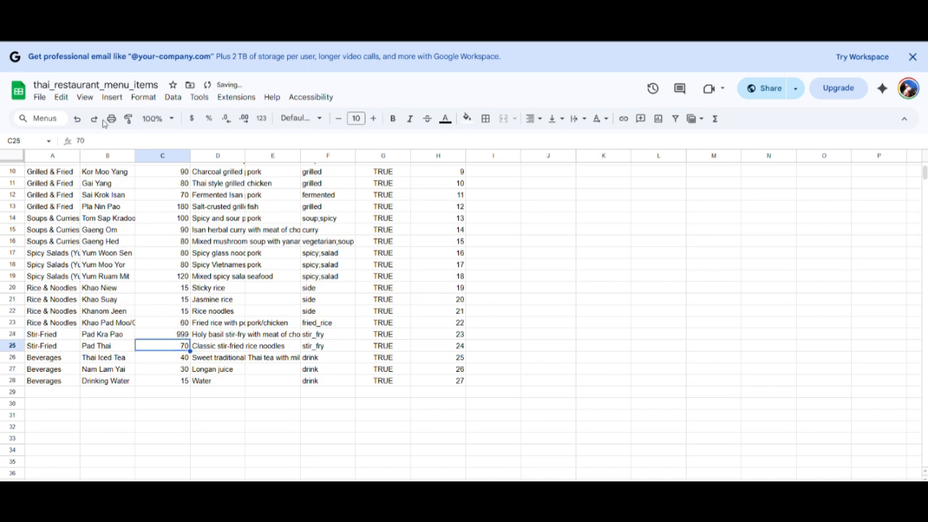
left_click(90, 10)
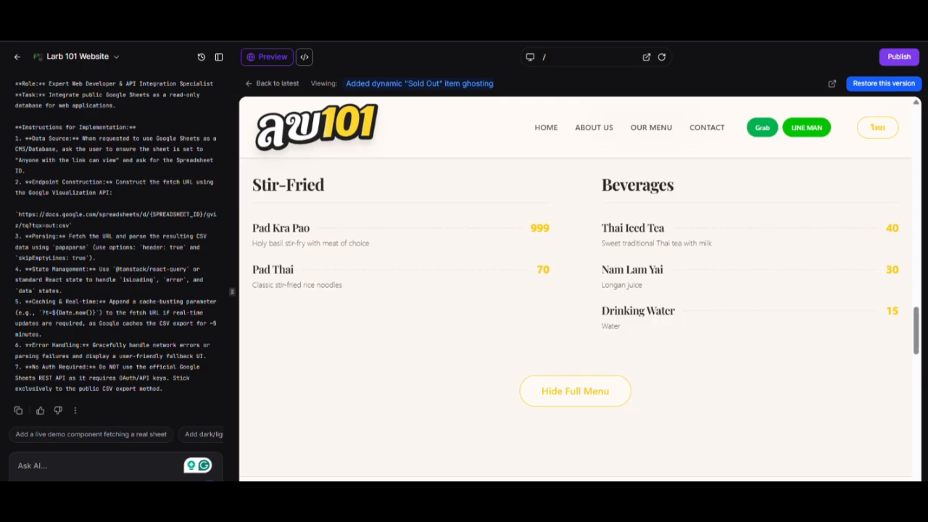
- Set Pad Kra Pao's AVAILABLE value to FALSE in the menu spreadsheet and check that item in the website preview
left_click(579, 30)
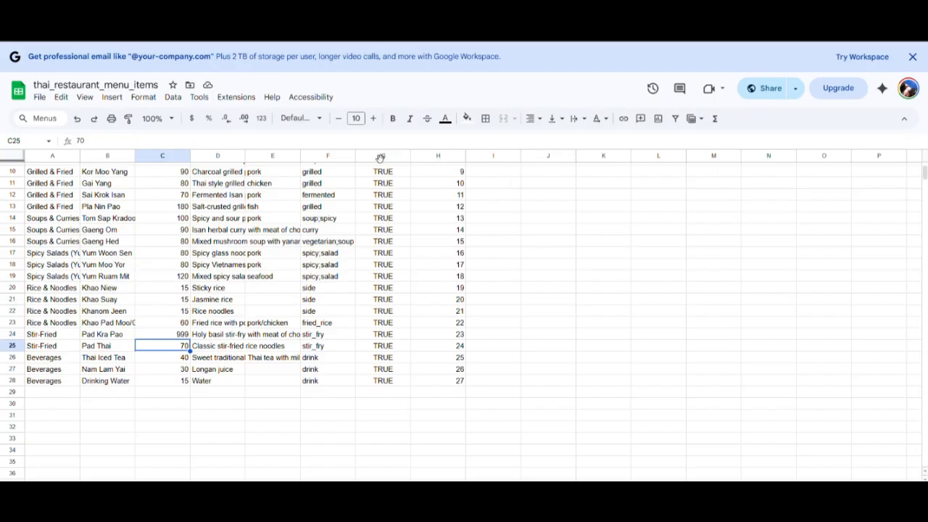
scroll(386, 190, "up", 3)
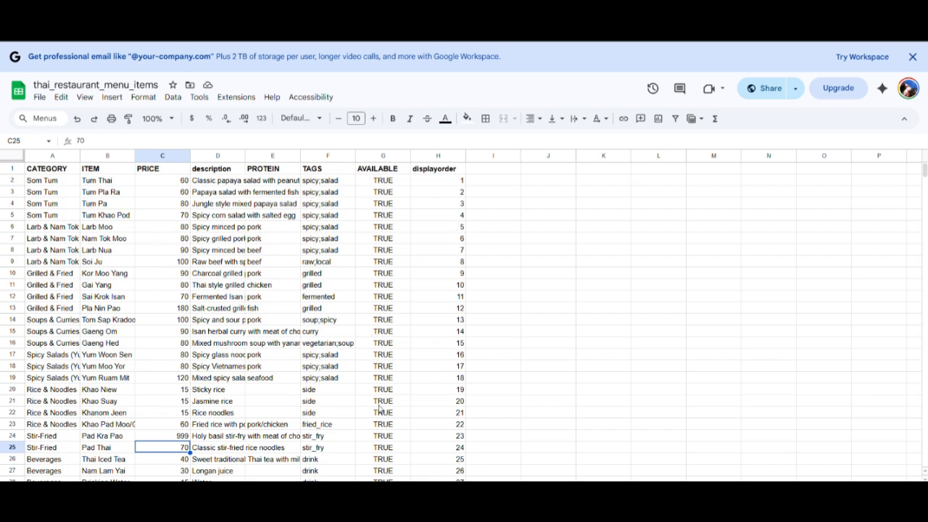
scroll(334, 412, "down", 3)
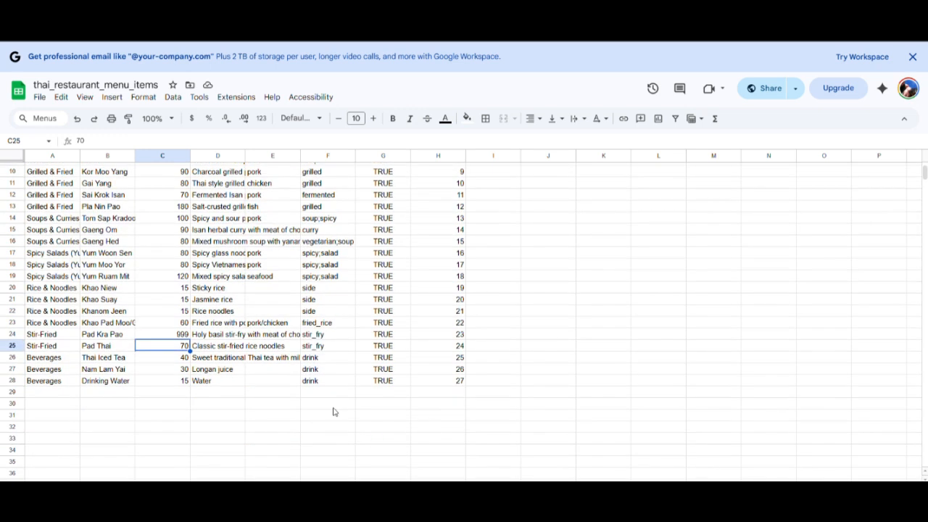
left_click(370, 335)
type("FALSE")
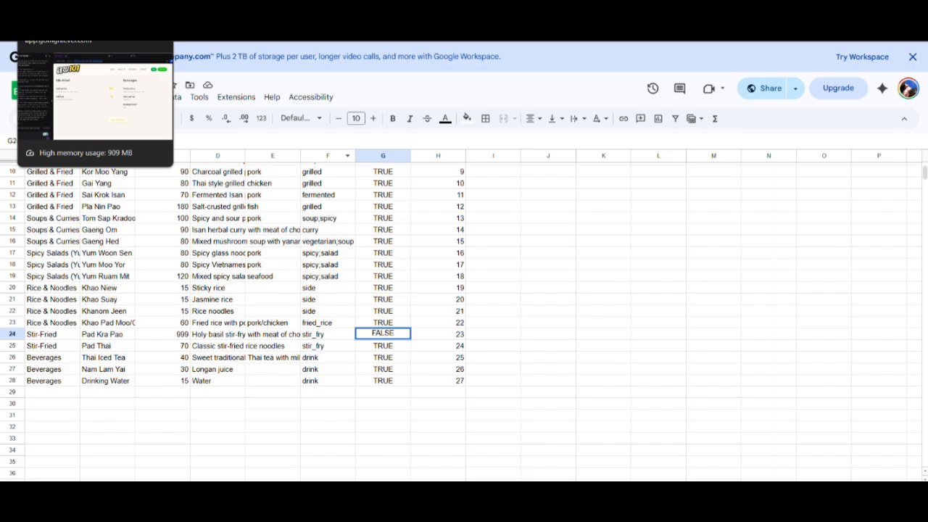
key("Return")
left_click(66, 6)
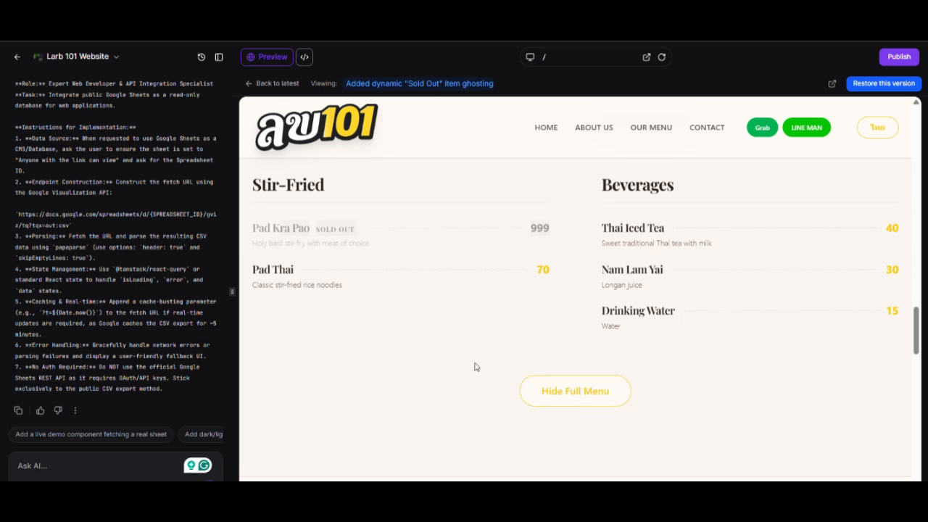
- Read the Google Sheet setup instructions and the AI system prompt in the project chat
scroll(139, 312, "up", 3)
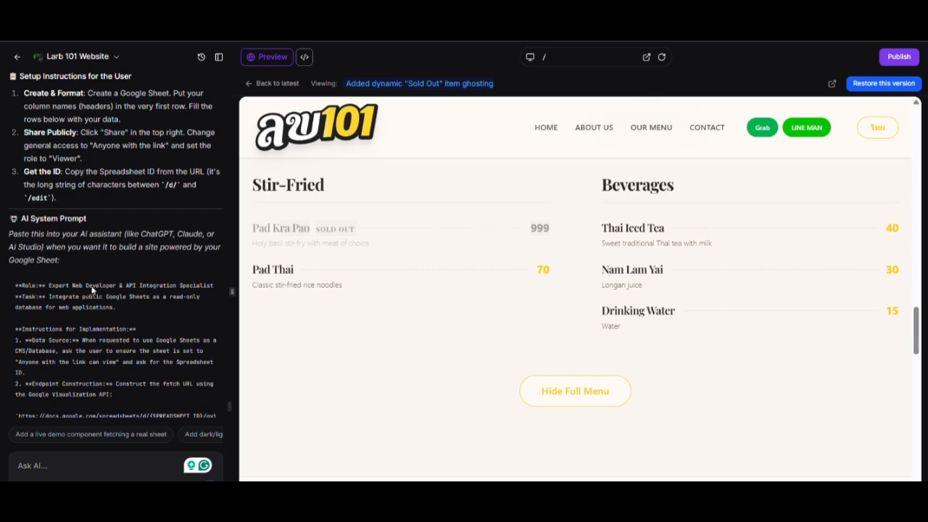
scroll(477, 343, "down", 2)
scroll(618, 332, "up", 1)
scroll(618, 332, "up", 3)
scroll(710, 244, "up", 1)
scroll(726, 263, "up", 1)
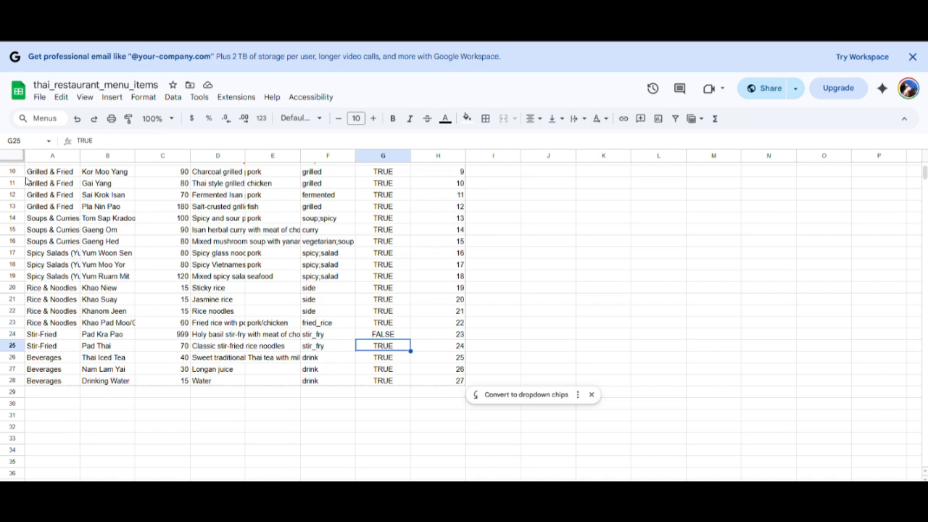
- Open the menu spreadsheet's settings for sharing with others and copy the link for anyone with viewer access
scroll(13, 166, "up", 3)
left_click(11, 168)
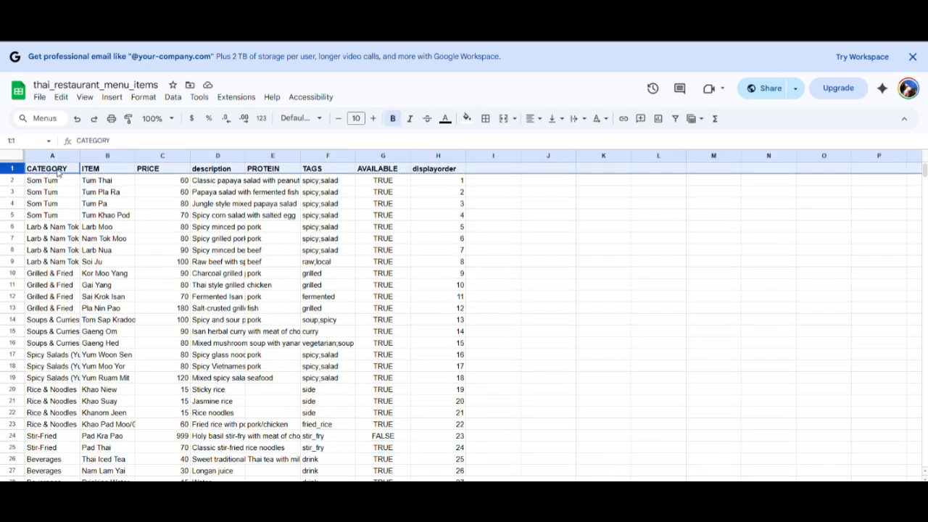
left_click(41, 99)
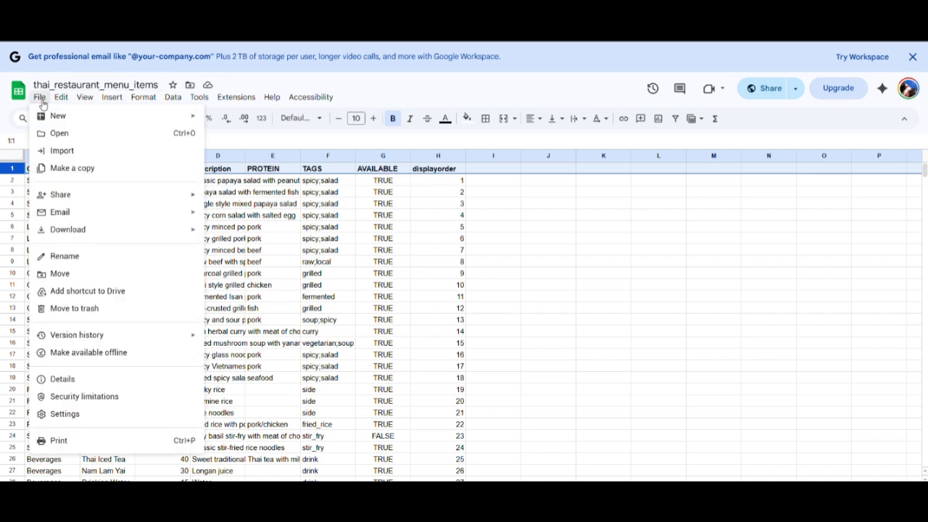
mouse_move(74, 194)
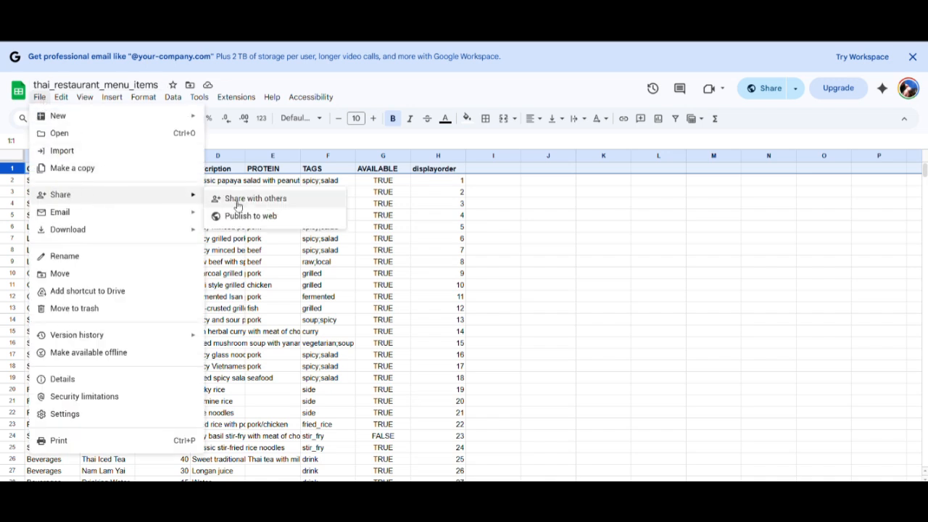
mouse_move(85, 229)
left_click(226, 200)
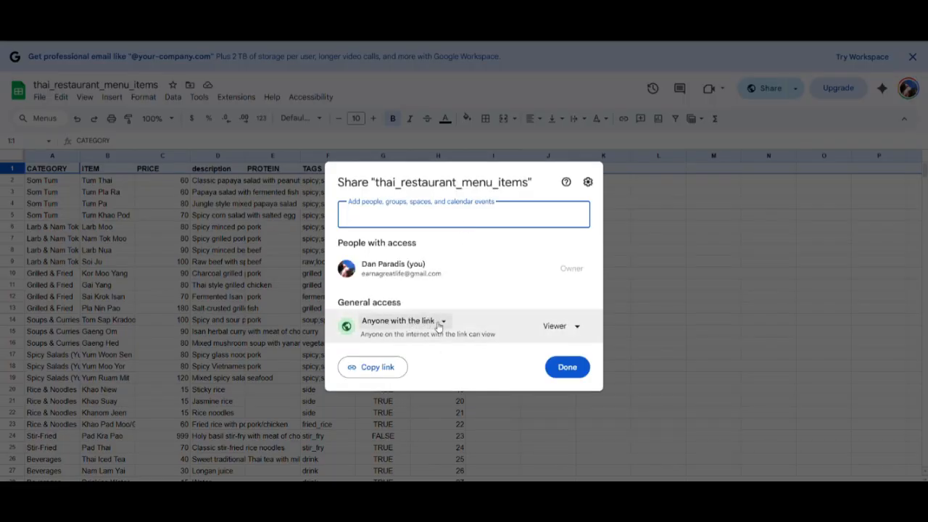
left_click(385, 367)
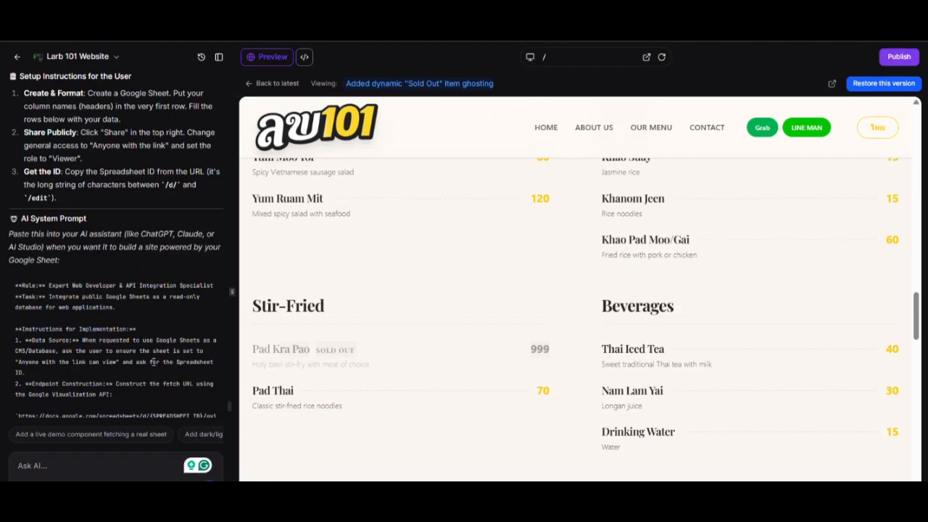
- Return to the website project and review the earlier chat prompts about connecting the Google Sheet and updating the menu in real time
scroll(148, 369, "up", 10)
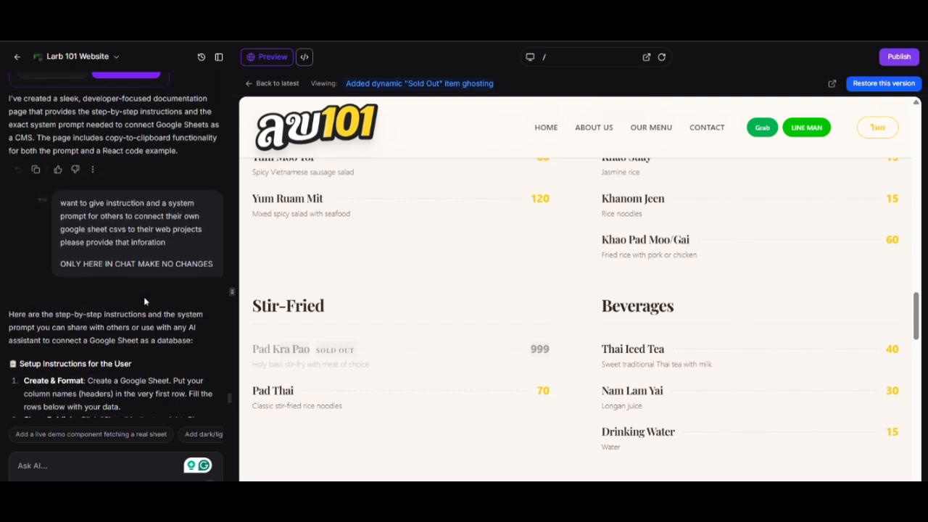
scroll(160, 277, "up", 10)
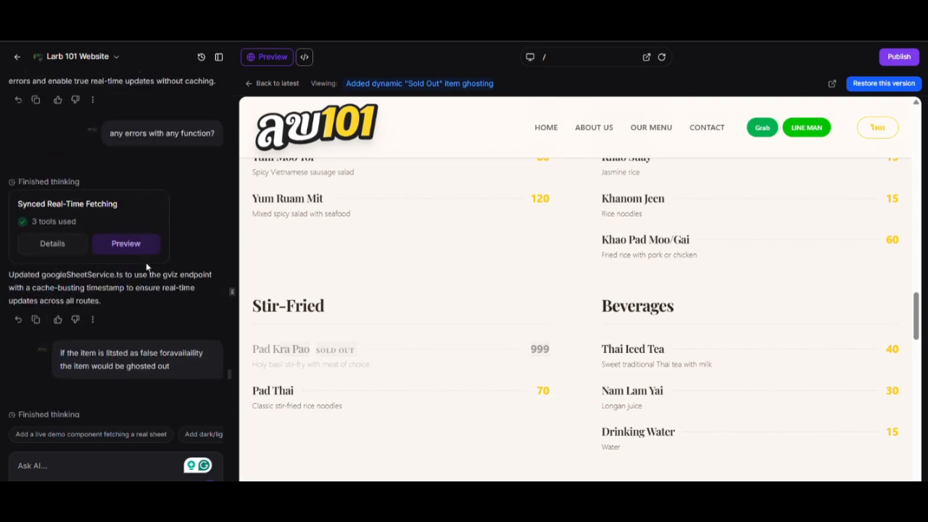
scroll(161, 269, "down", 6)
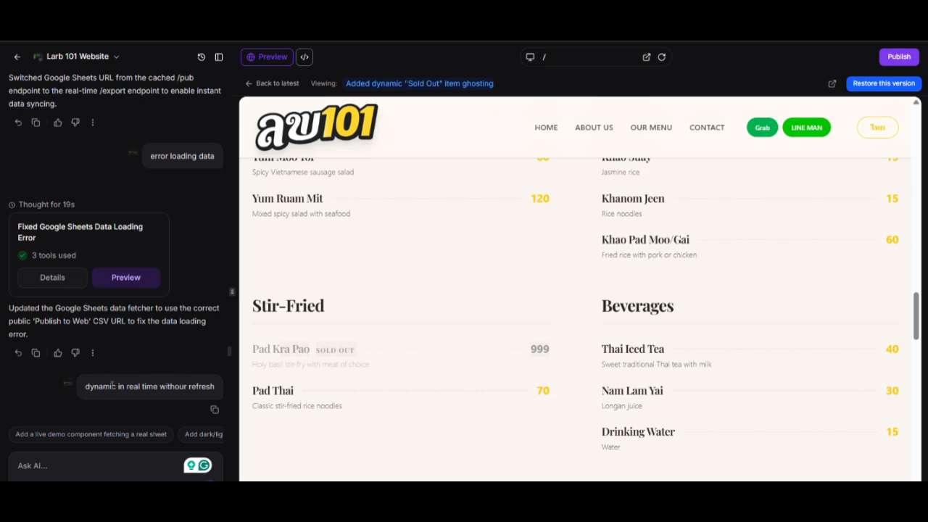
scroll(183, 320, "up", 5)
scroll(176, 316, "up", 2)
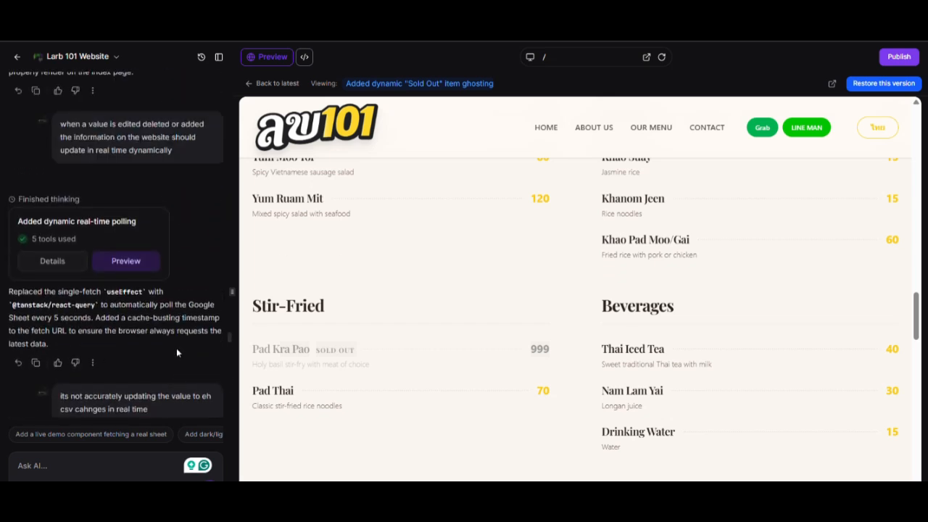
scroll(174, 347, "up", 2)
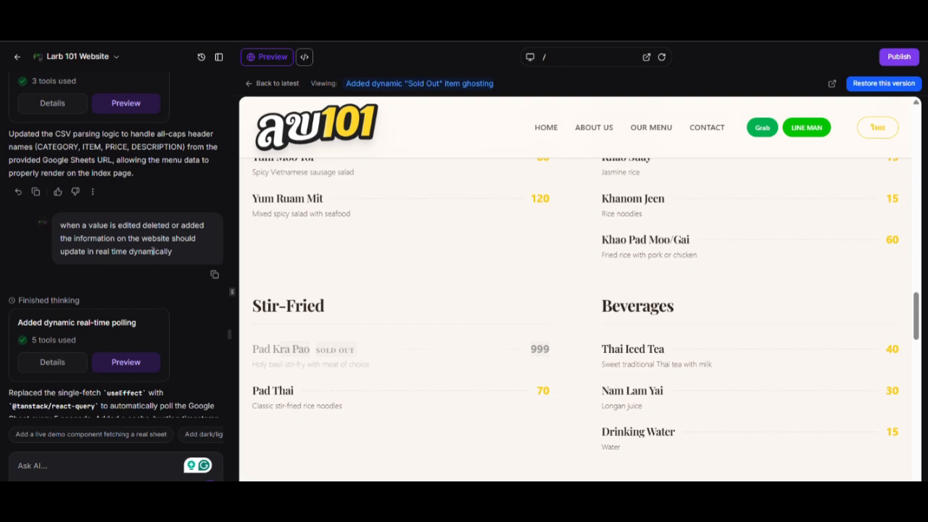
scroll(160, 239, "up", 10)
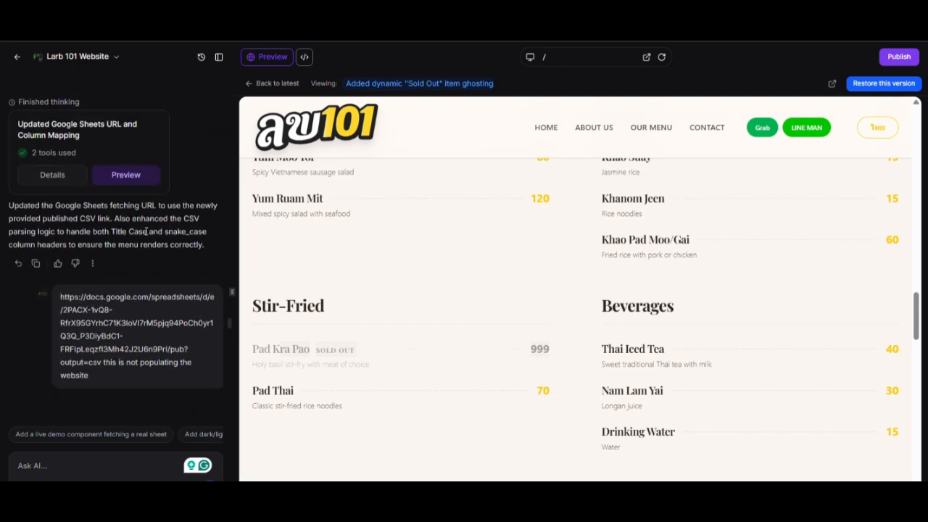
scroll(174, 218, "up", 15)
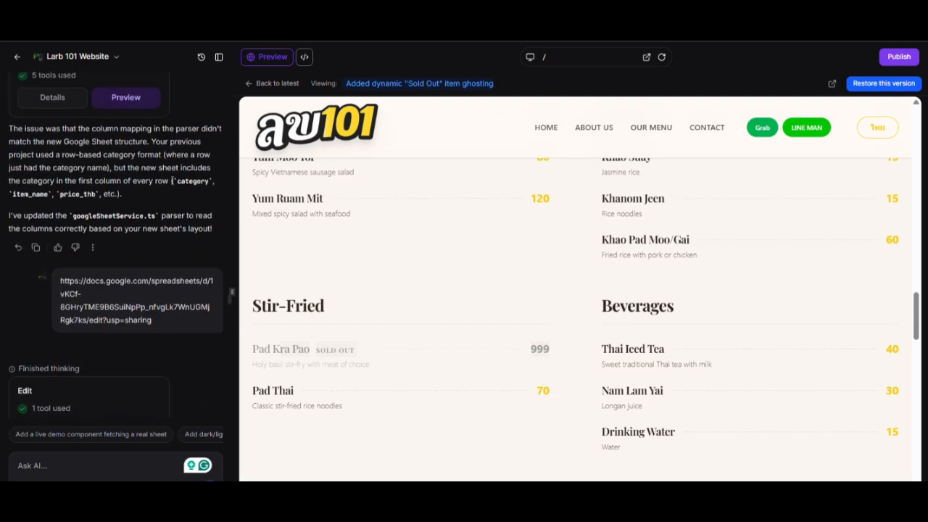
scroll(166, 188, "up", 10)
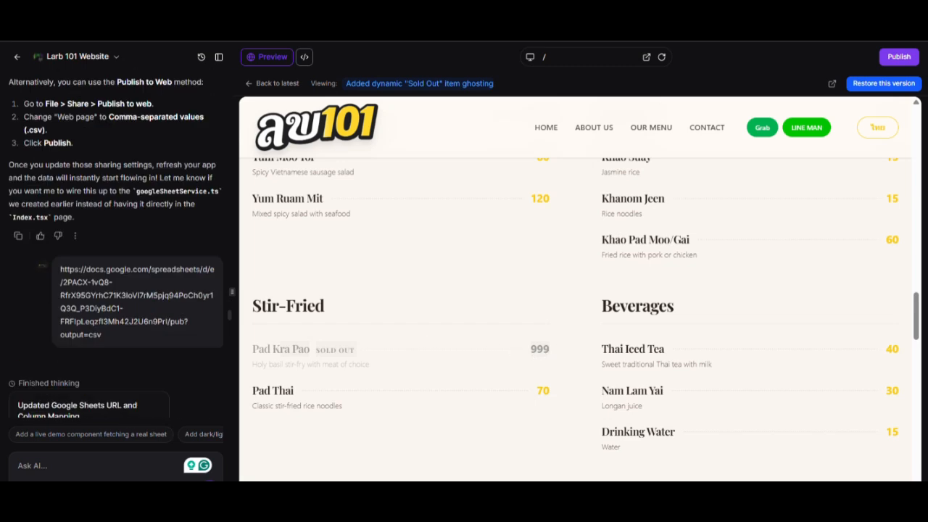
- Read the AI system prompt in the project chat, highlighting the fetch URL and its {SPREADSHEET_ID} placeholder
scroll(113, 371, "down", 20)
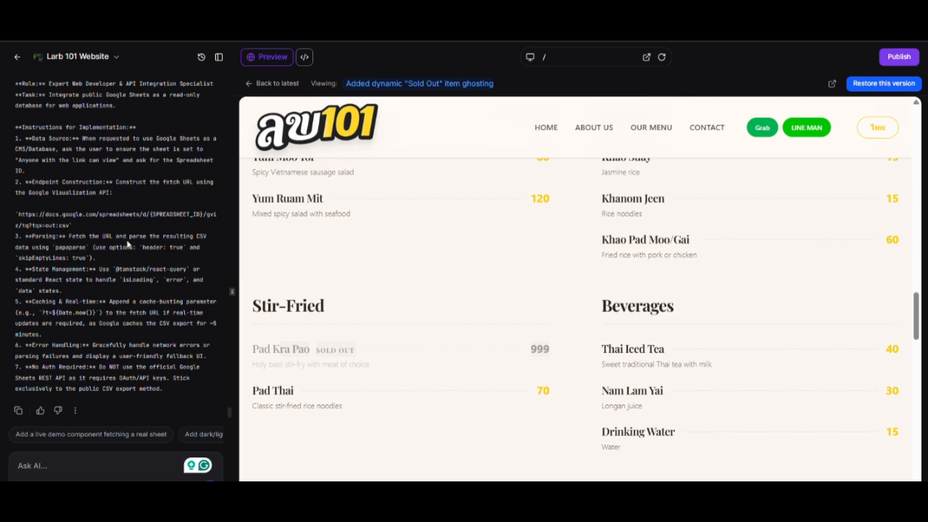
scroll(127, 239, "up", 5)
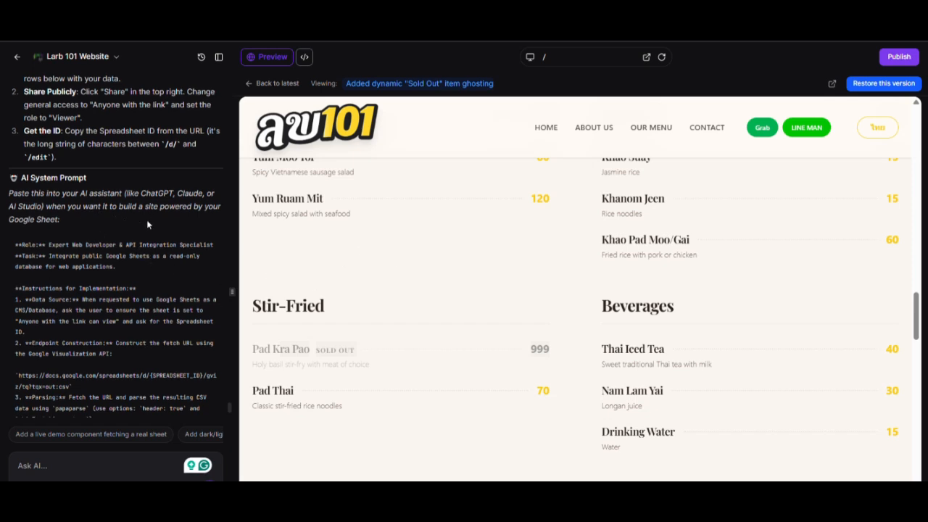
scroll(77, 313, "down", 2)
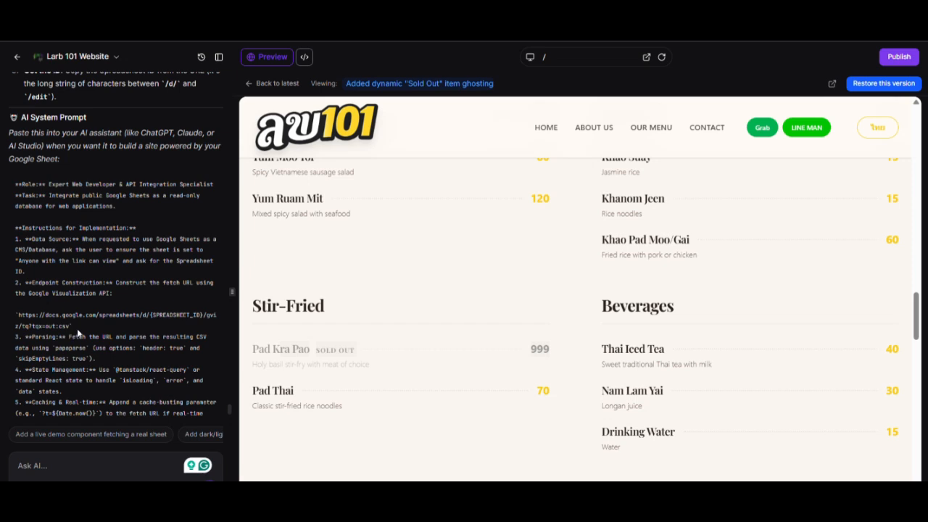
left_click_drag(69, 327, 20, 313)
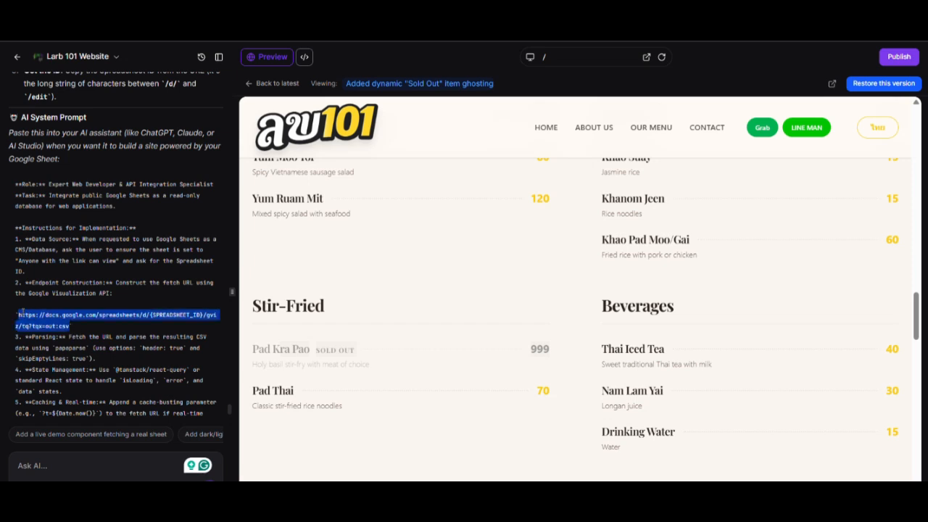
left_click_drag(147, 315, 171, 317)
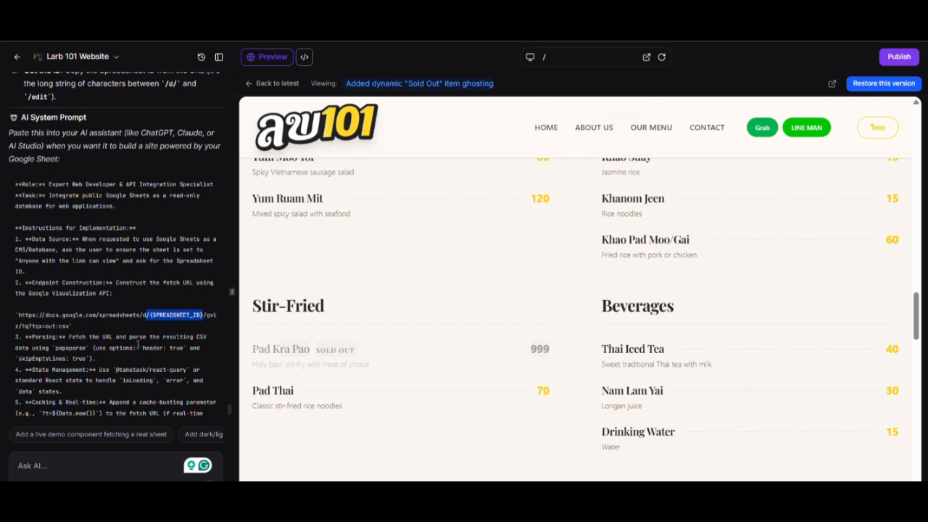
scroll(131, 338, "down", 1)
scroll(130, 338, "down", 1)
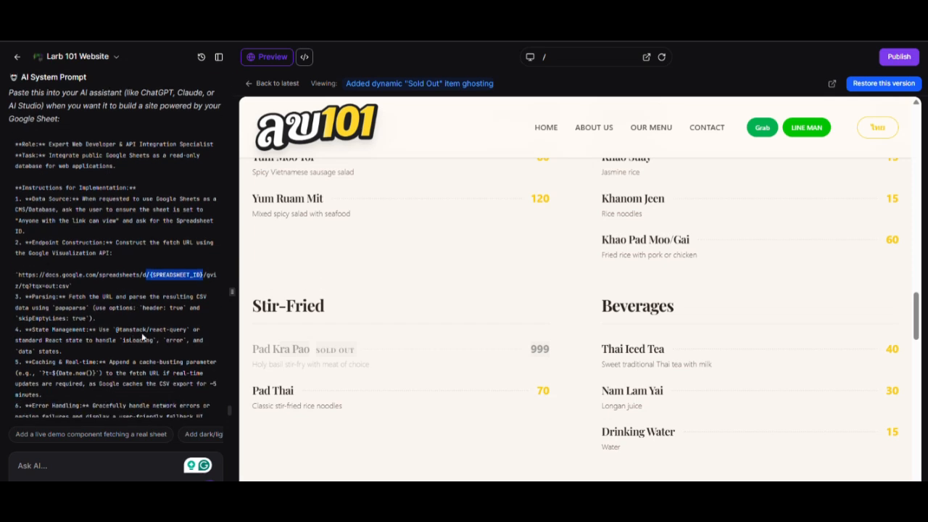
scroll(148, 288, "down", 3)
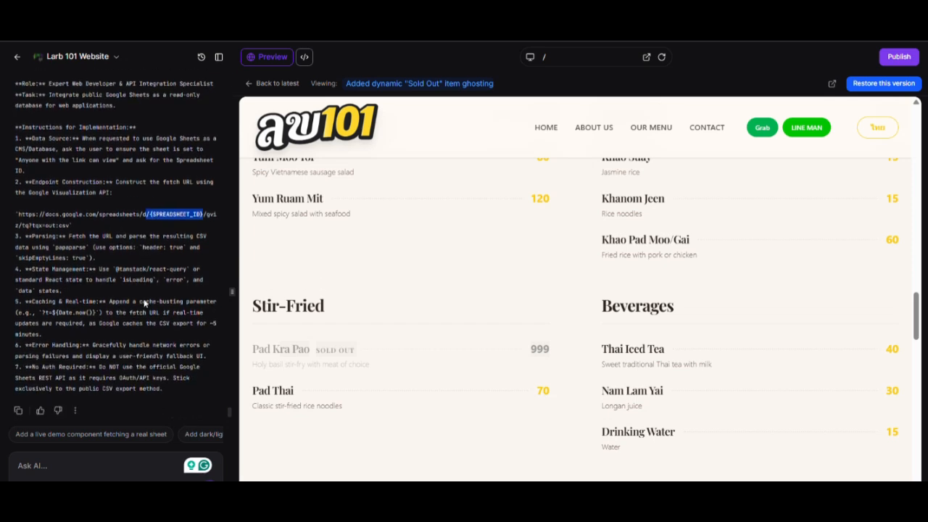
- Look through the website preview from the menu sections up to Our Story and back to the menu
scroll(549, 300, "up", 7)
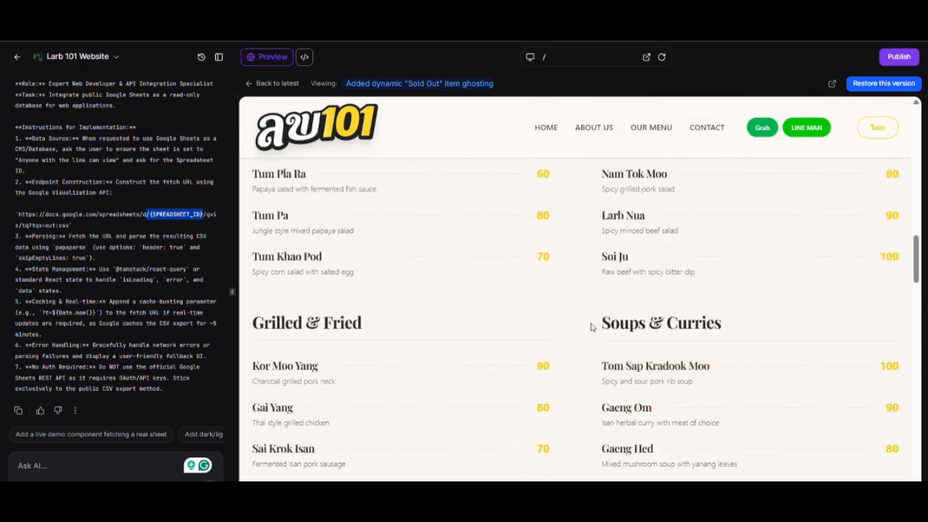
scroll(591, 327, "up", 6)
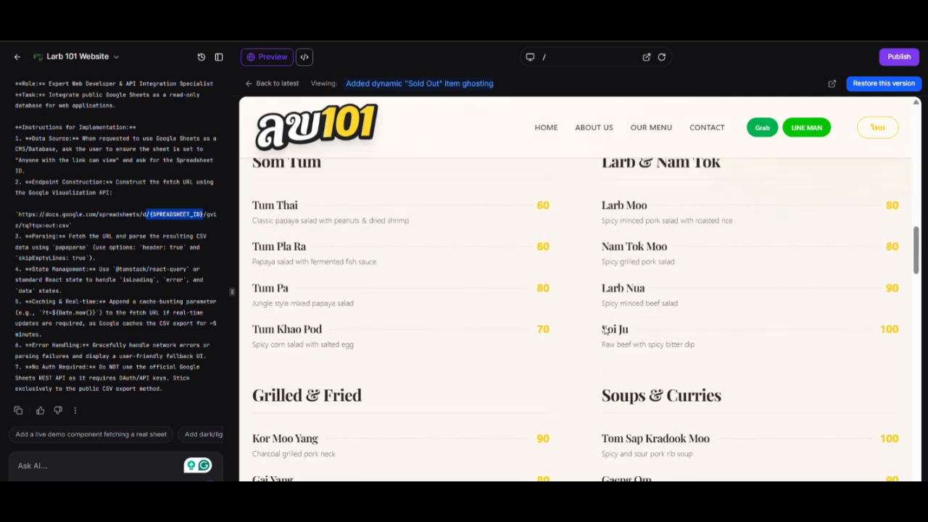
scroll(613, 316, "up", 5)
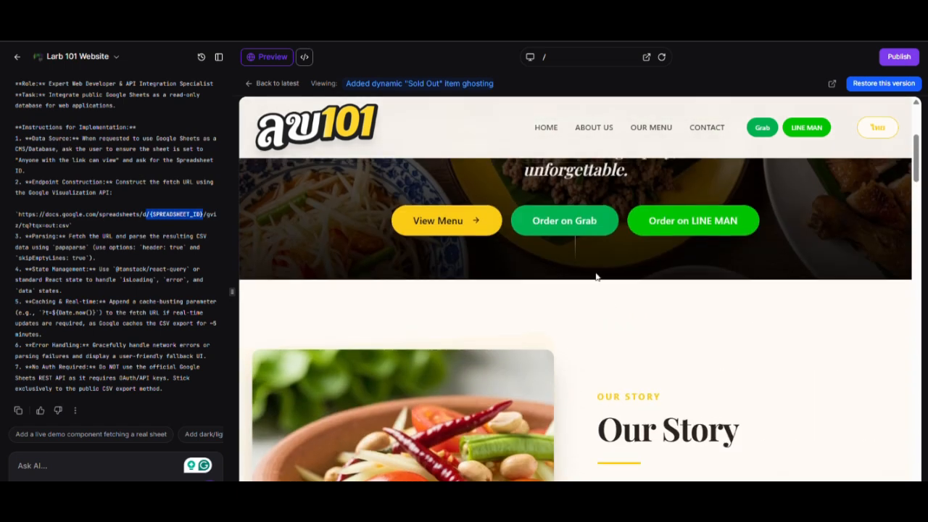
scroll(614, 314, "down", 3)
scroll(631, 321, "down", 4)
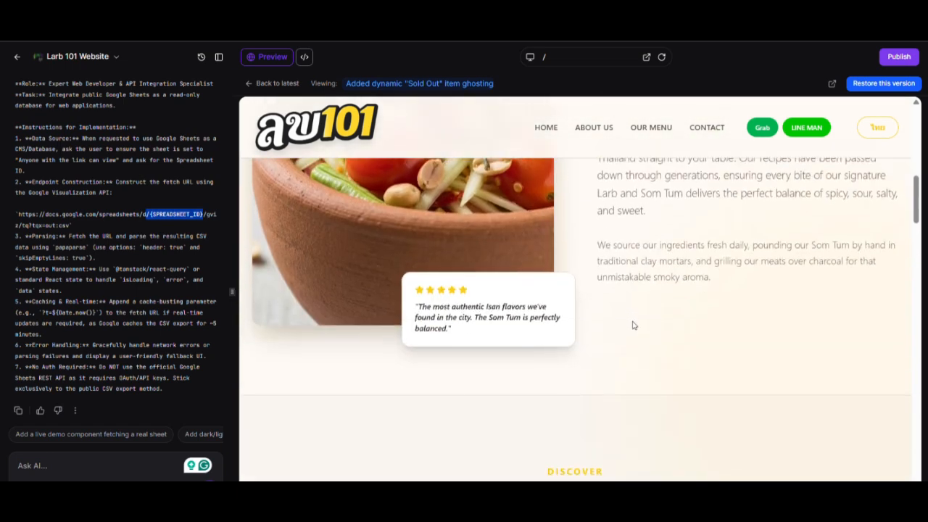
scroll(635, 327, "down", 4)
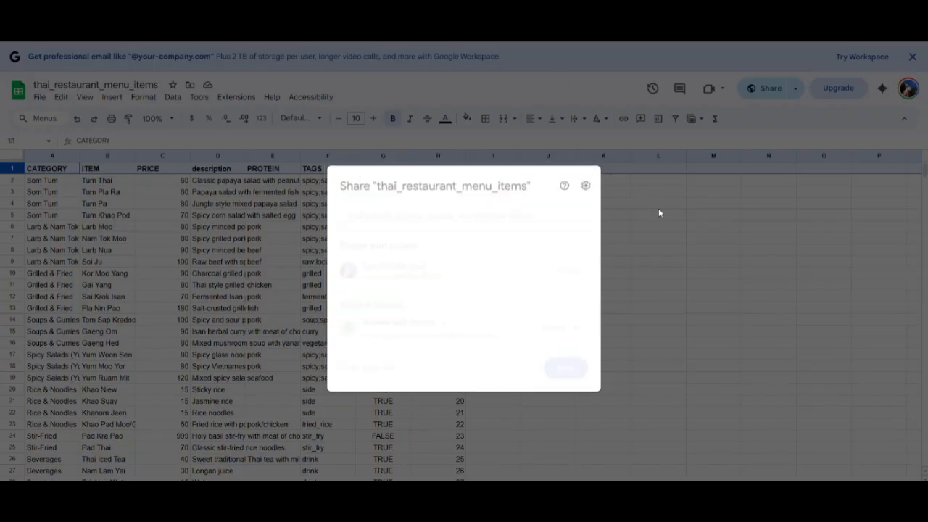
- Switch to the menu spreadsheet, close the sharing settings and add an IMAGELINK header in cell I1
left_click(659, 208)
left_click(494, 171)
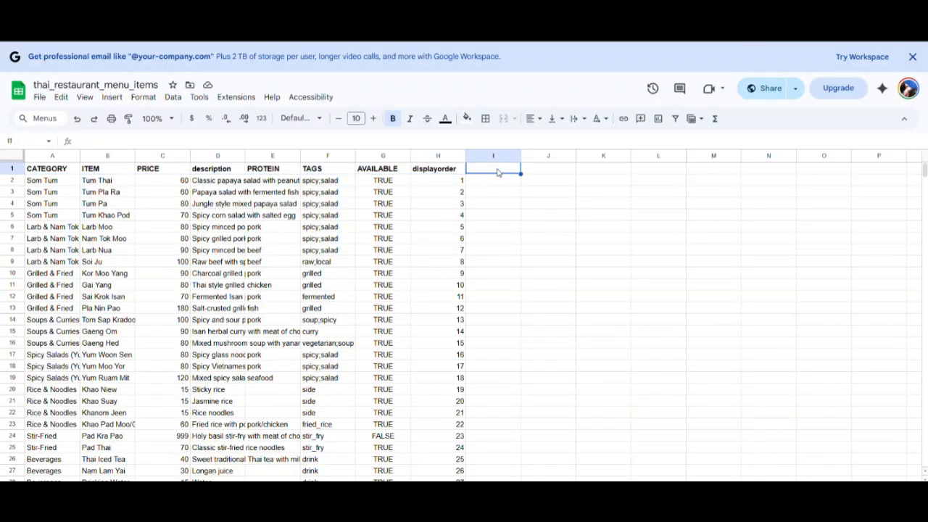
type("IMG")
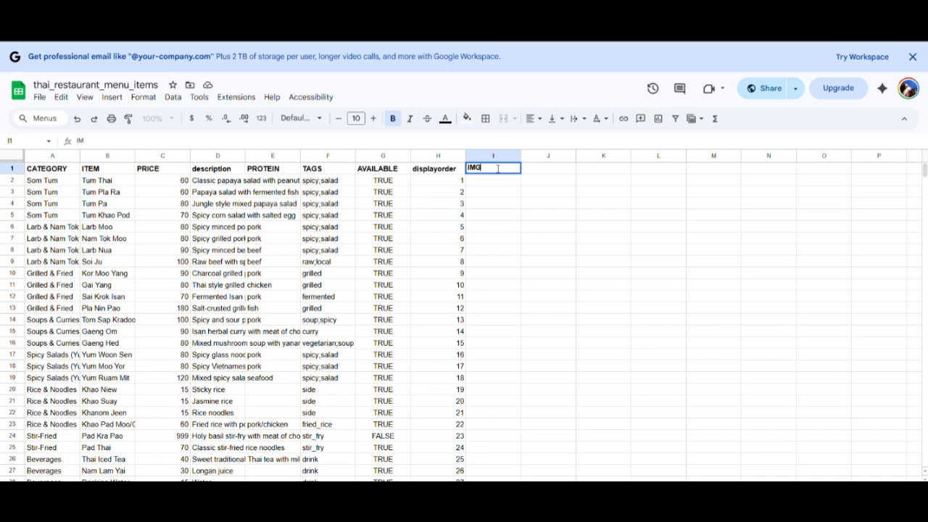
type("AGELINK")
key("Return")
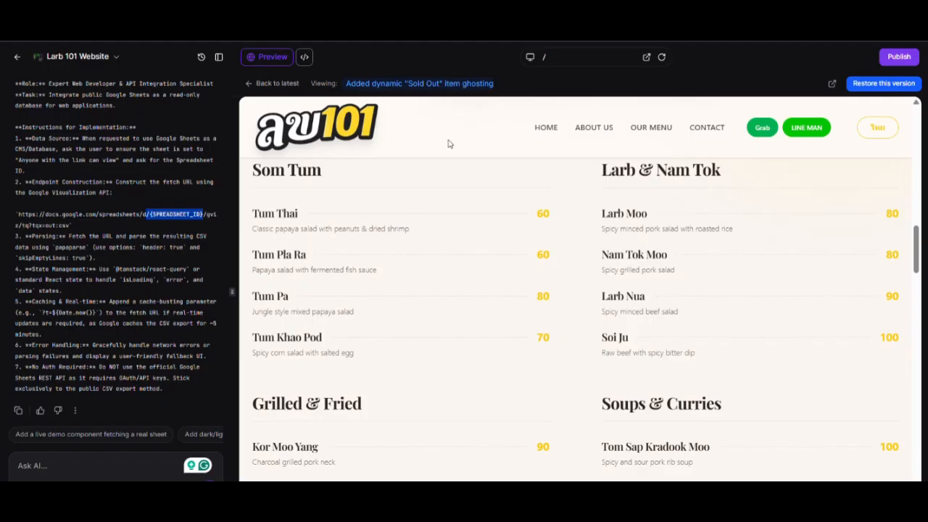
- Return to the website project and look over the preview from Signature Dishes up to the hero section
scroll(574, 296, "up", 10)
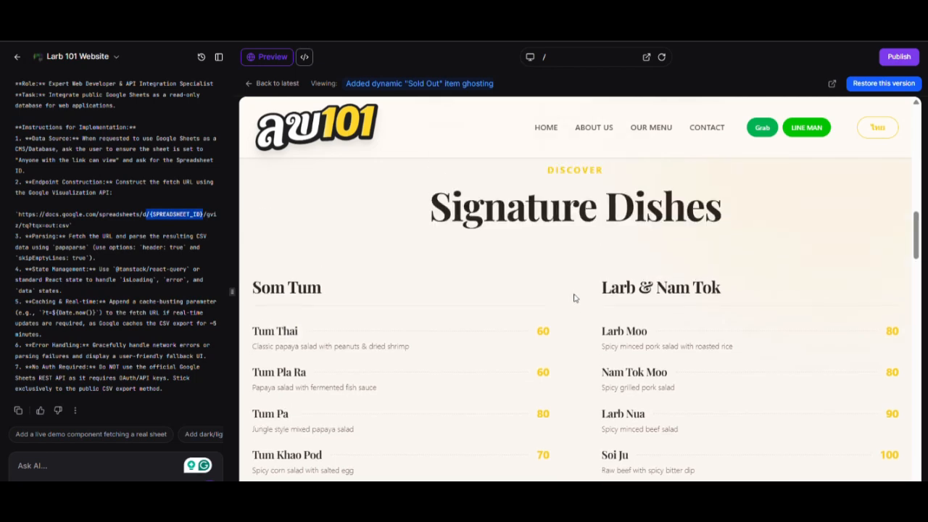
scroll(579, 299, "down", 3)
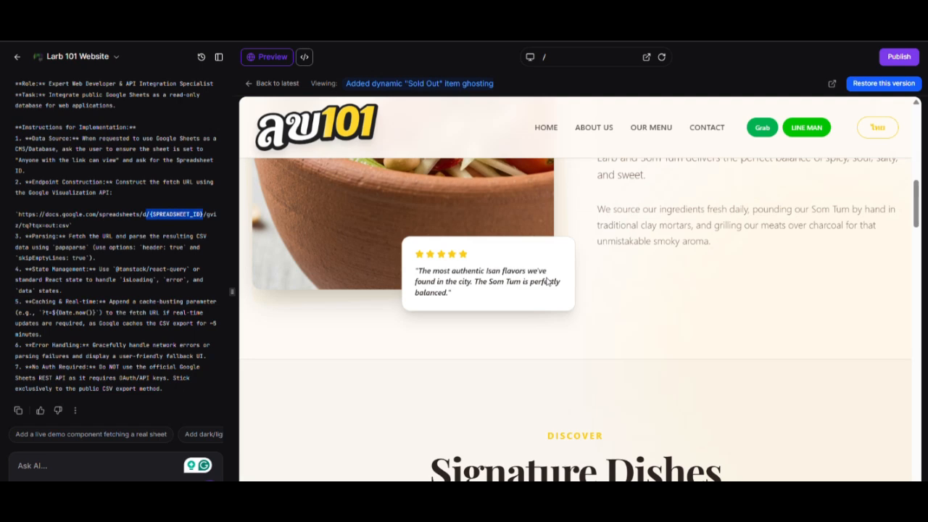
scroll(677, 302, "up", 5)
scroll(692, 284, "up", 5)
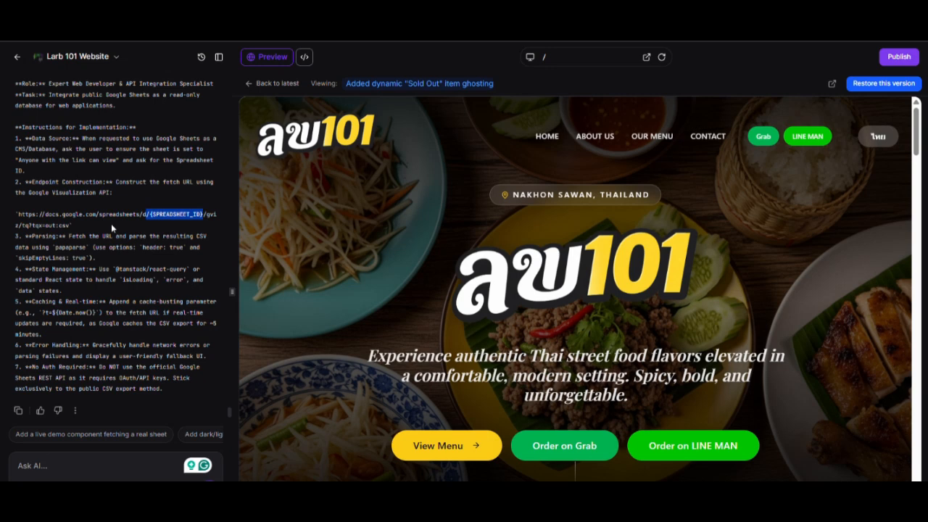
left_click(330, 279)
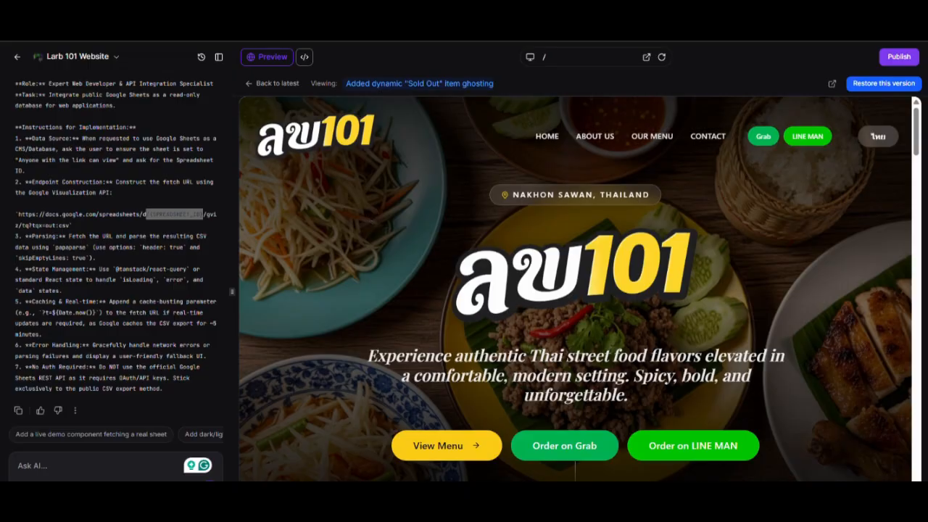
- Switch to the menu spreadsheet and examine the column headers in row 1, starting with CATEGORY
key("ctrl+Tab")
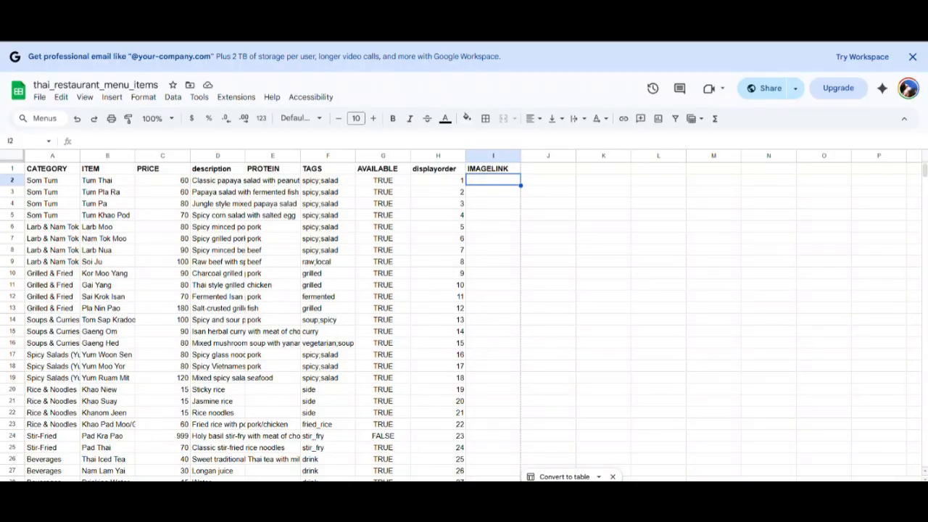
left_click(15, 171)
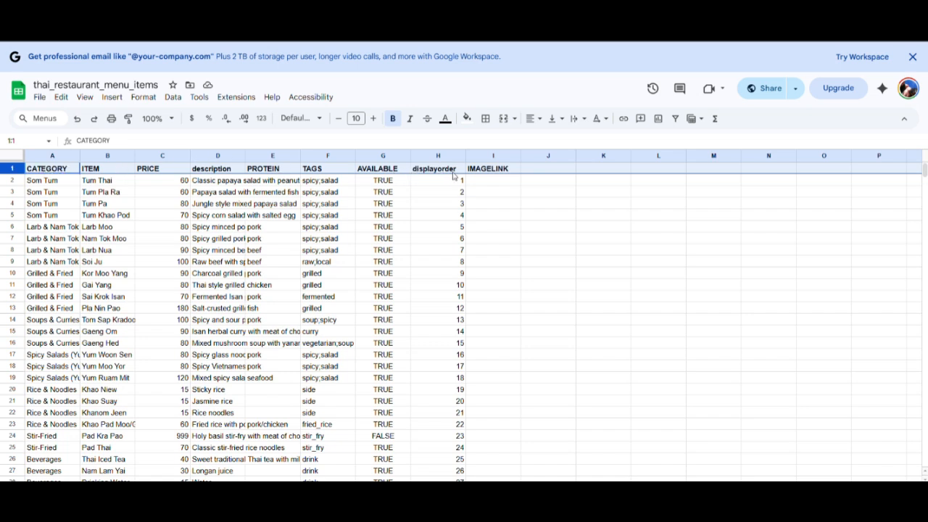
left_click(66, 169)
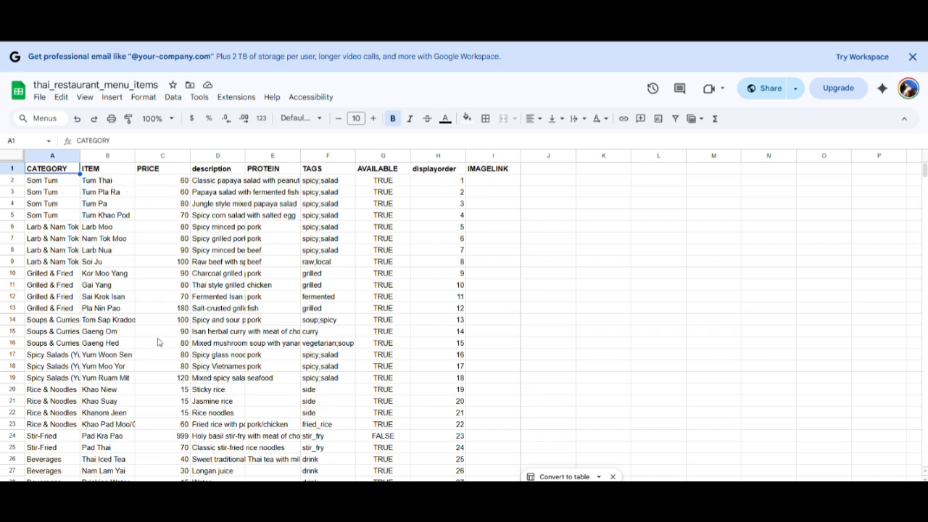
- Set Pad Kra Pao's PRICE to 60 in the spreadsheet and check the menu in the website preview
left_click(171, 437)
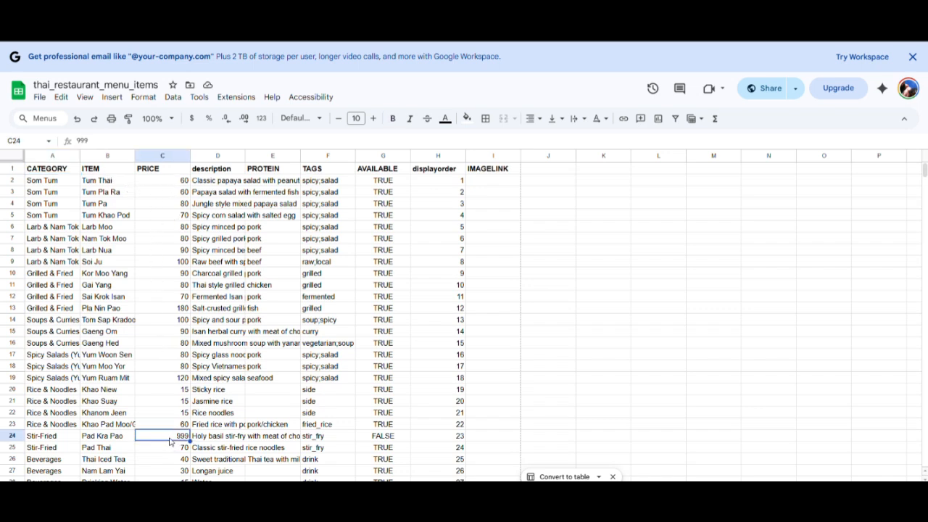
key("BackSpace")
type("60")
key("Return")
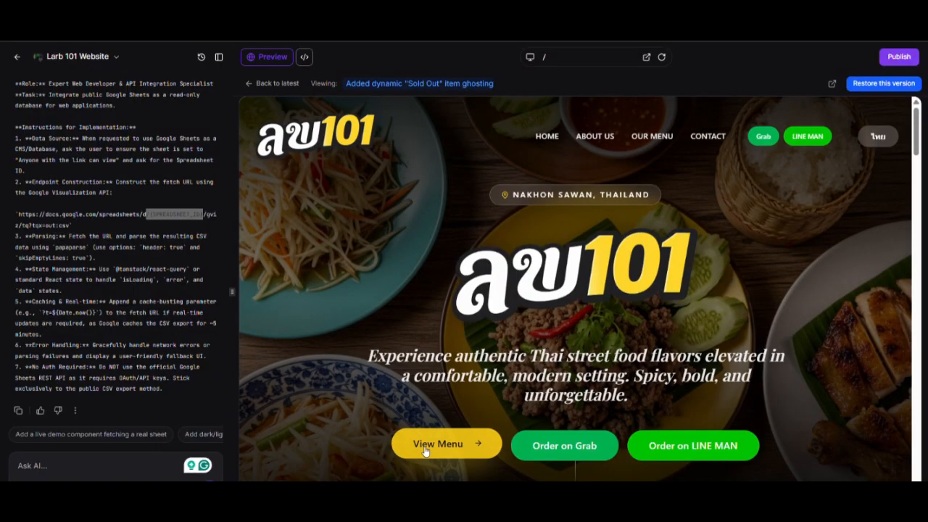
left_click(422, 444)
scroll(545, 430, "down", 8)
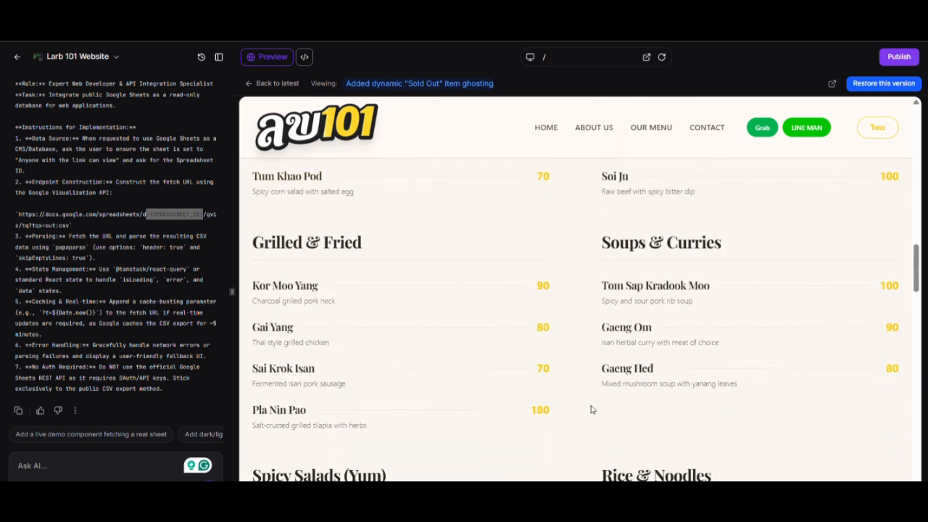
scroll(571, 348, "down", 5)
scroll(566, 230, "up", 2)
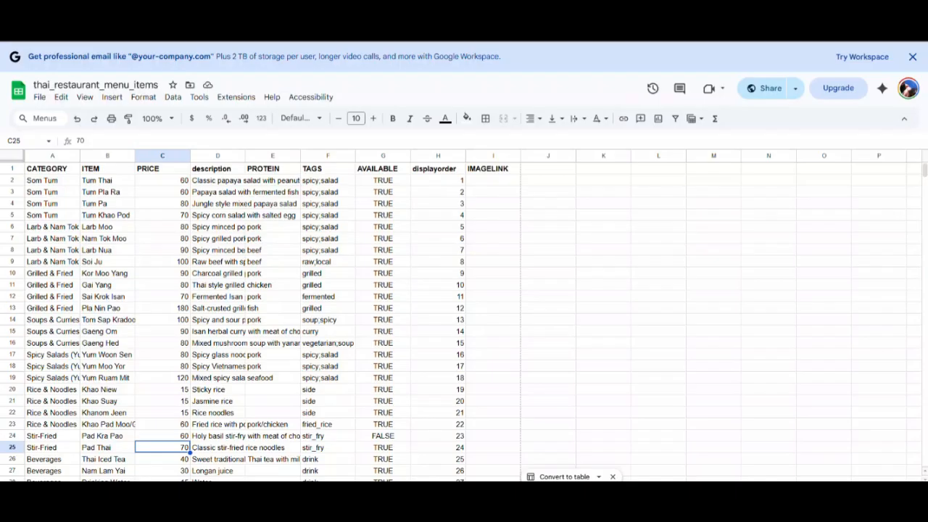
- Set Pad Kra Pao's AVAILABLE value to TRUE in the spreadsheet and check the item in the website preview
scroll(536, 436, "down", 4)
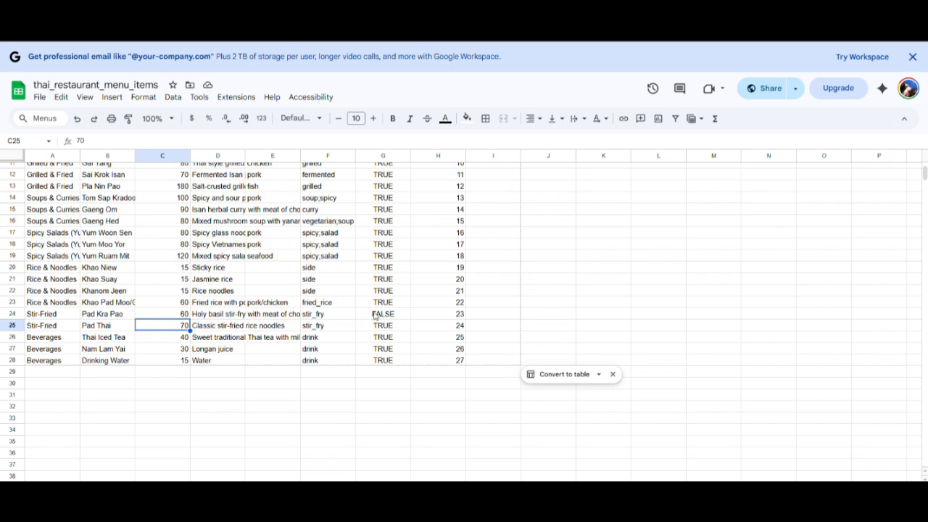
left_click(375, 315)
key("BackSpace")
type("TRUE")
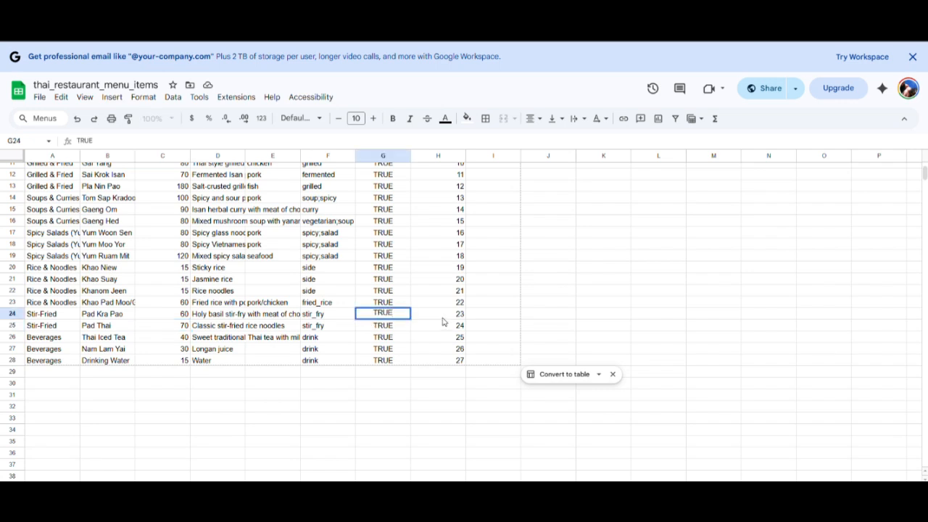
key("Return")
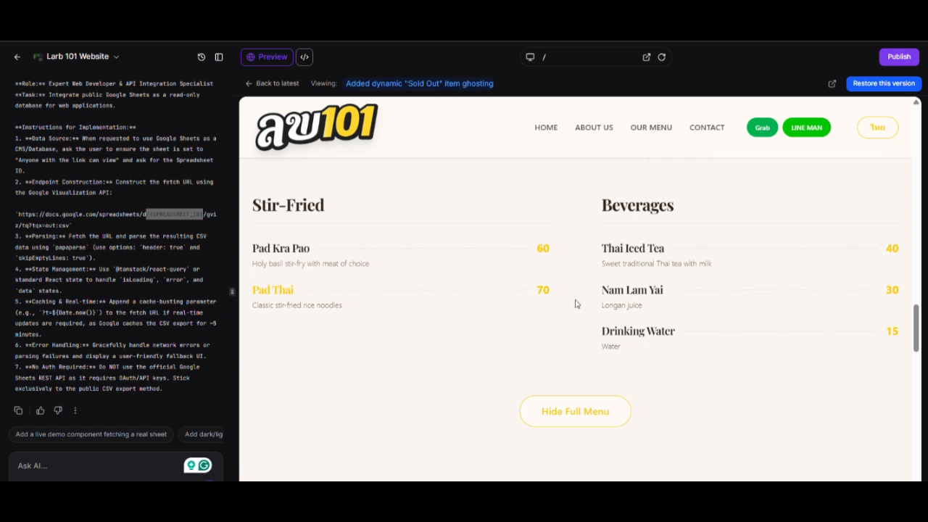
scroll(696, 333, "up", 4)
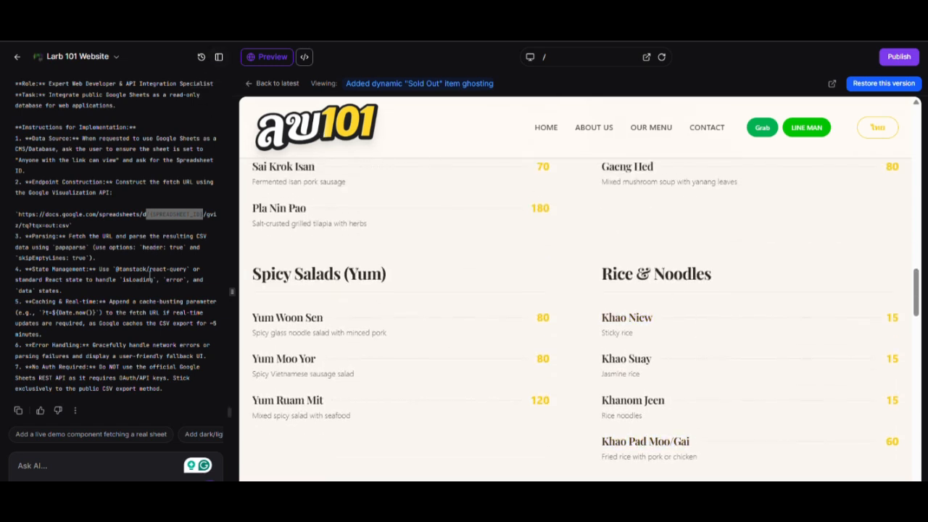
- Reread the Google Sheet setup instructions and the start of the AI system prompt in the project chat
scroll(169, 273, "up", 3)
scroll(184, 267, "up", 2)
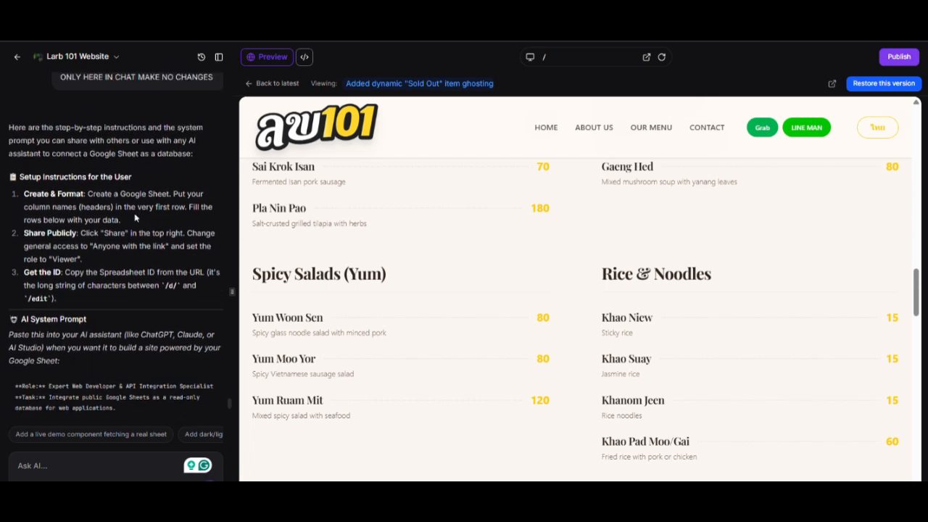
scroll(107, 250, "down", 5)
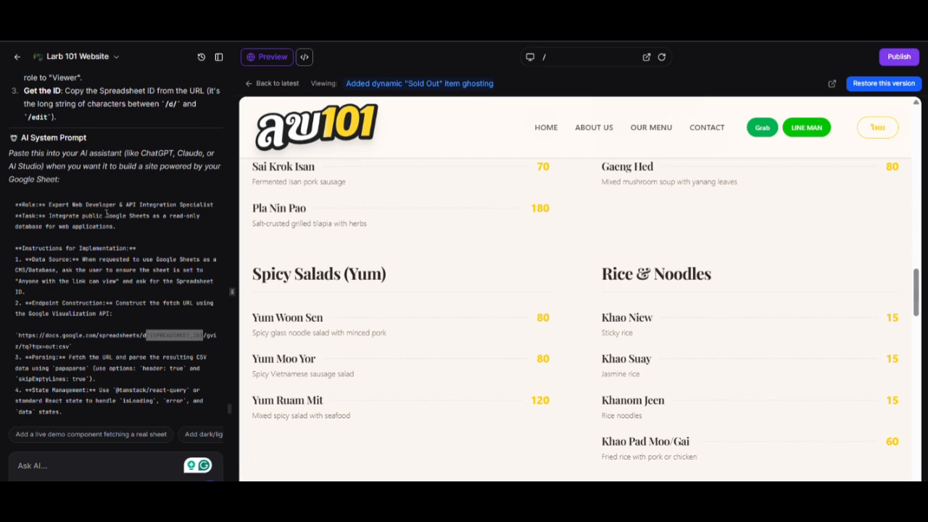